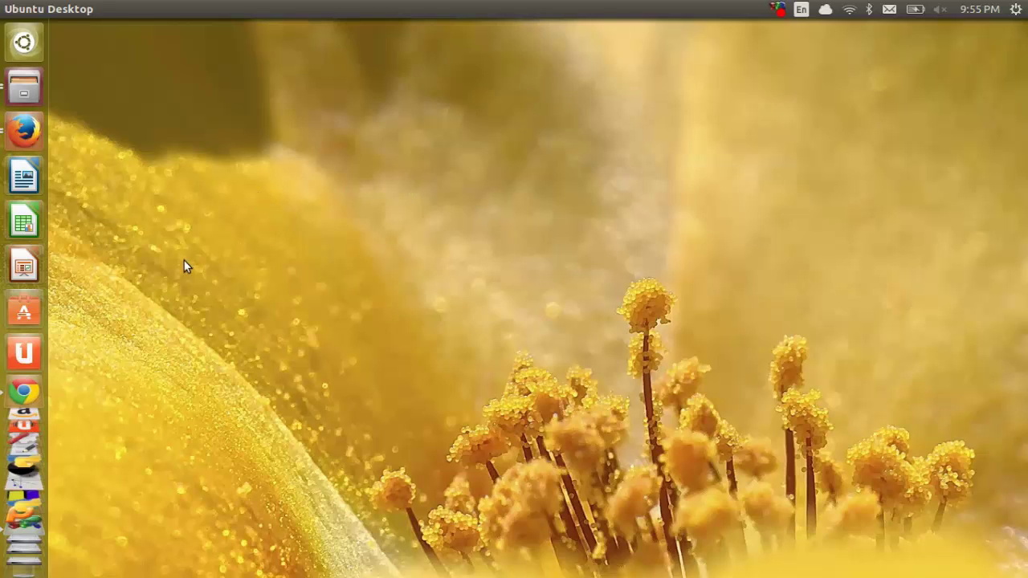
click(30, 397)
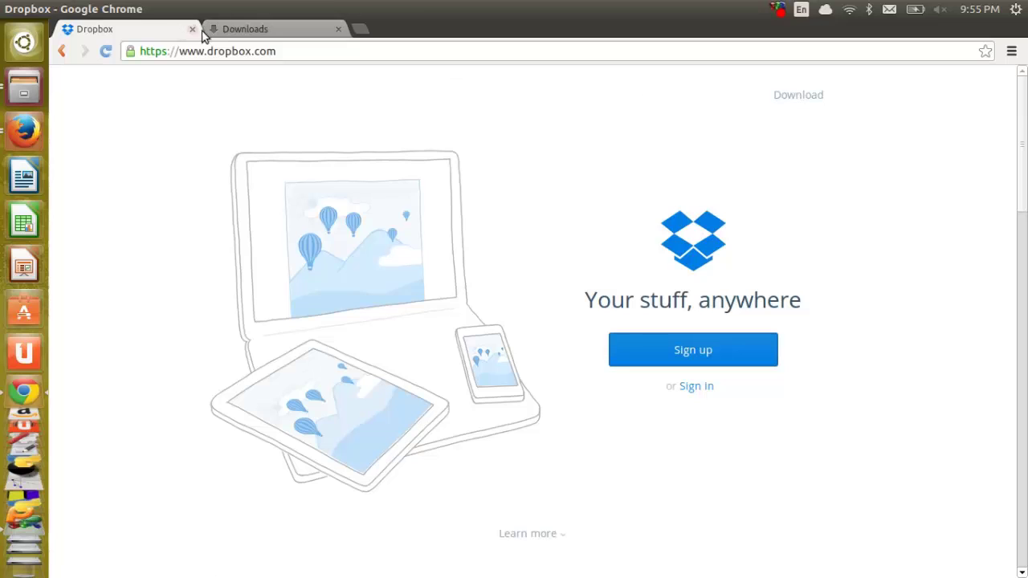
drag(290, 52, 167, 52)
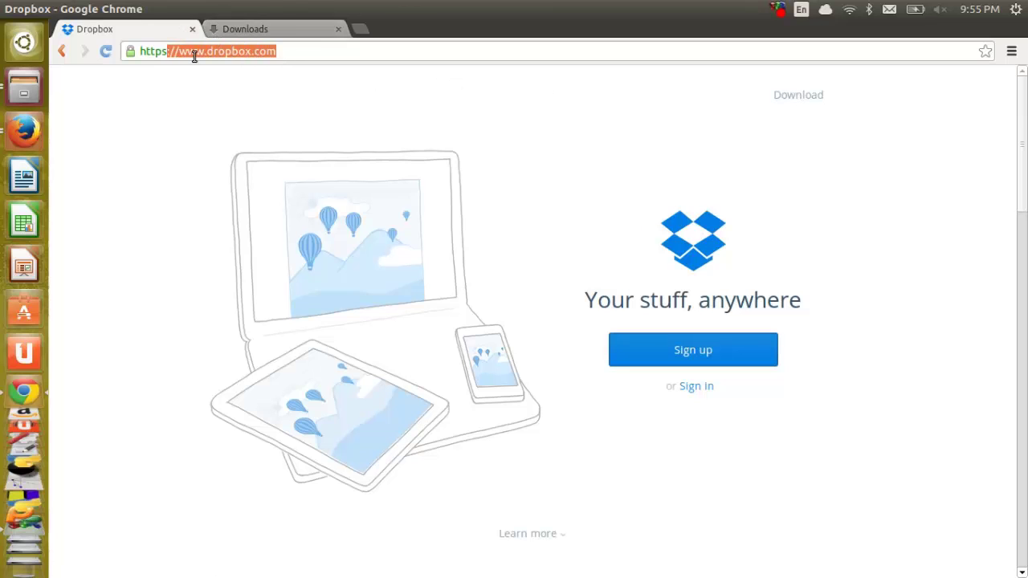
click(579, 98)
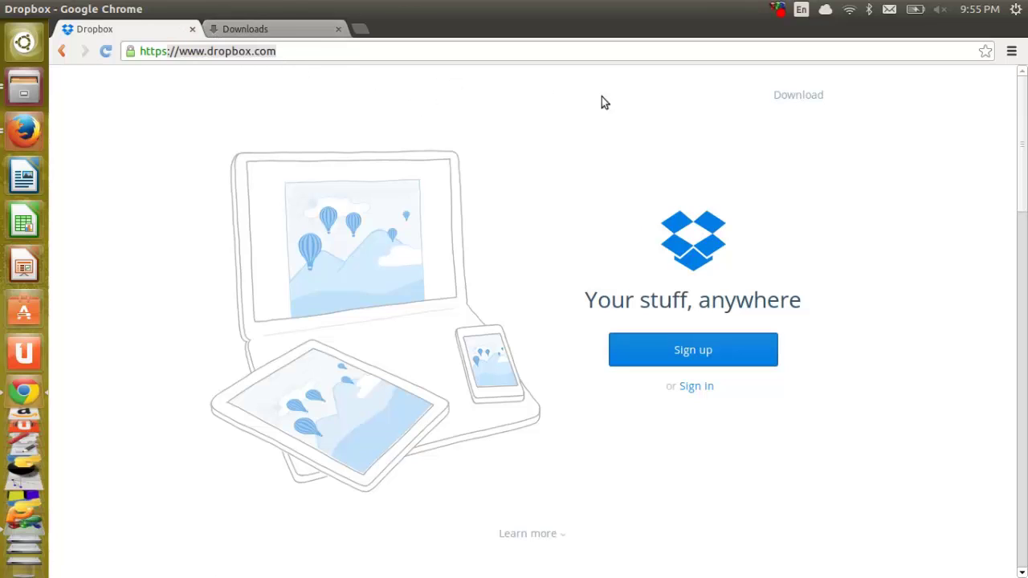
Go to Dropbox's Linux download page and look over the 32-bit wget install command
click(797, 95)
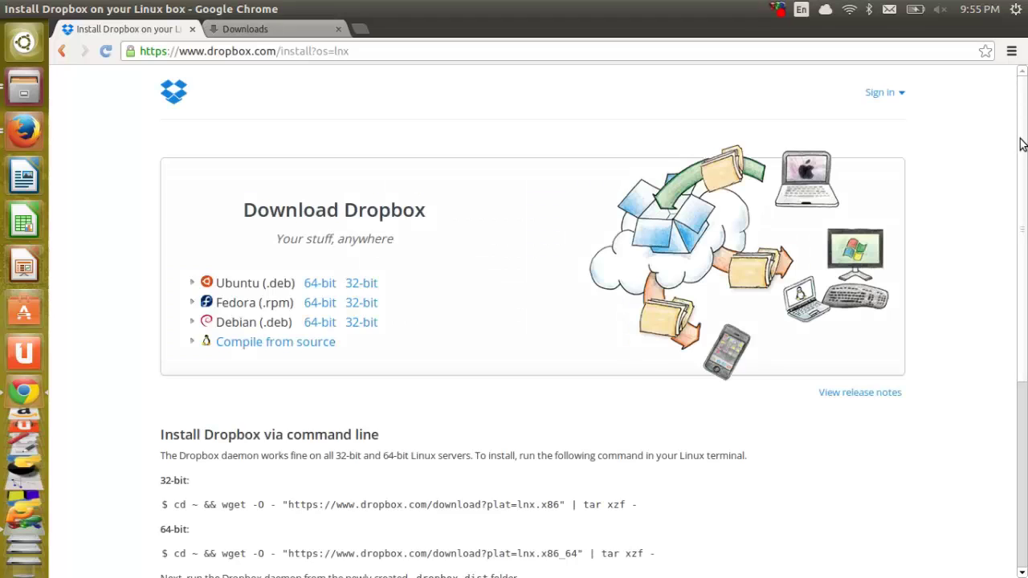
drag(1022, 147, 996, 209)
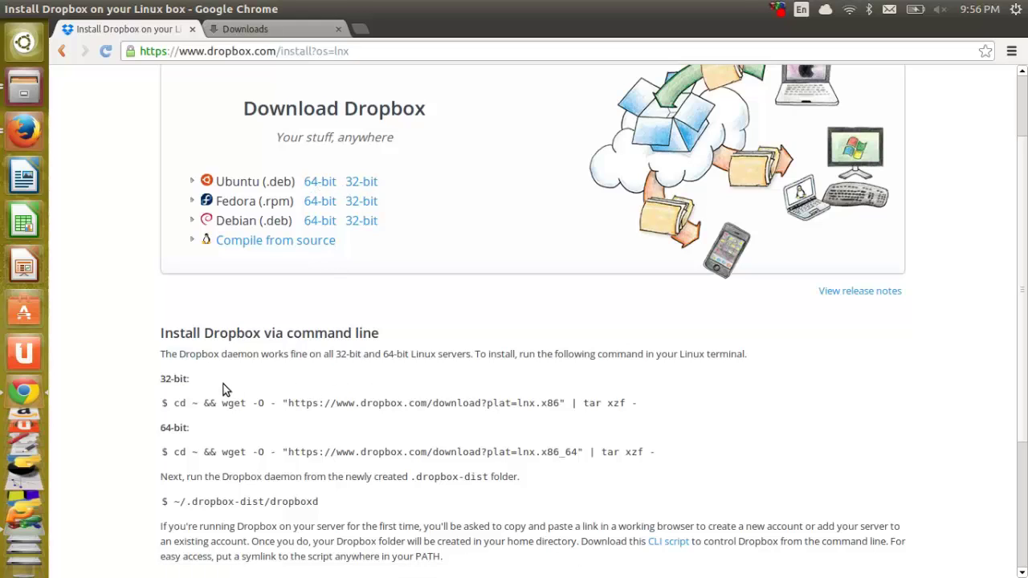
drag(171, 406, 206, 405)
click(350, 399)
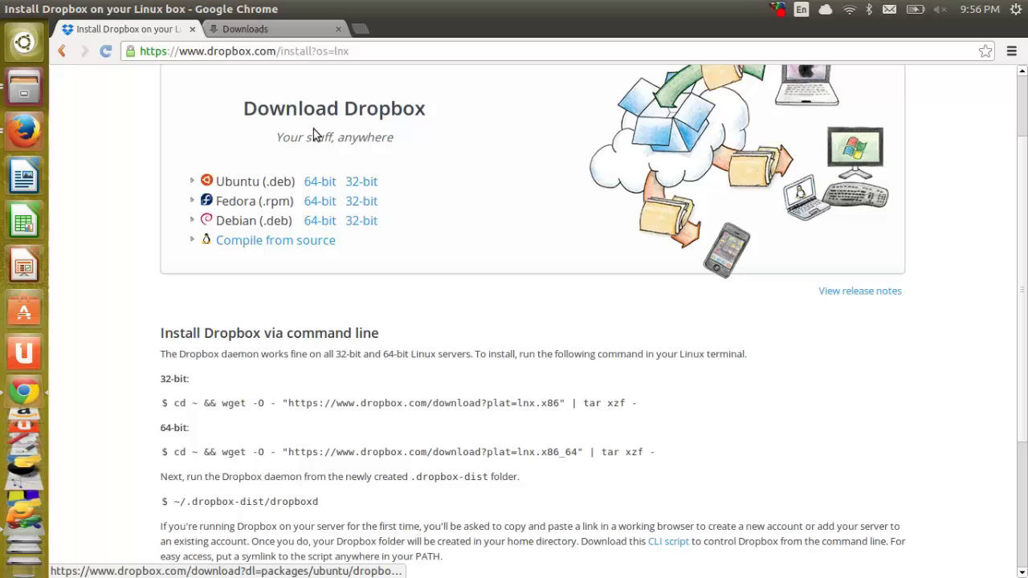
mouse_move(10, 9)
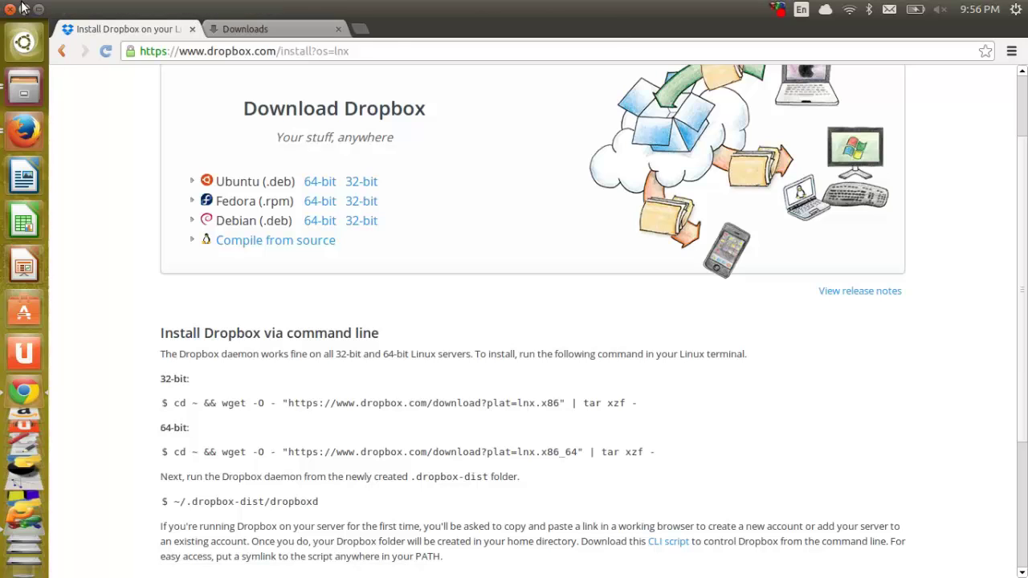
Minimise Chrome and launch Ubuntu Software Center by searching 'ubuntu s' in the Dash
click(23, 9)
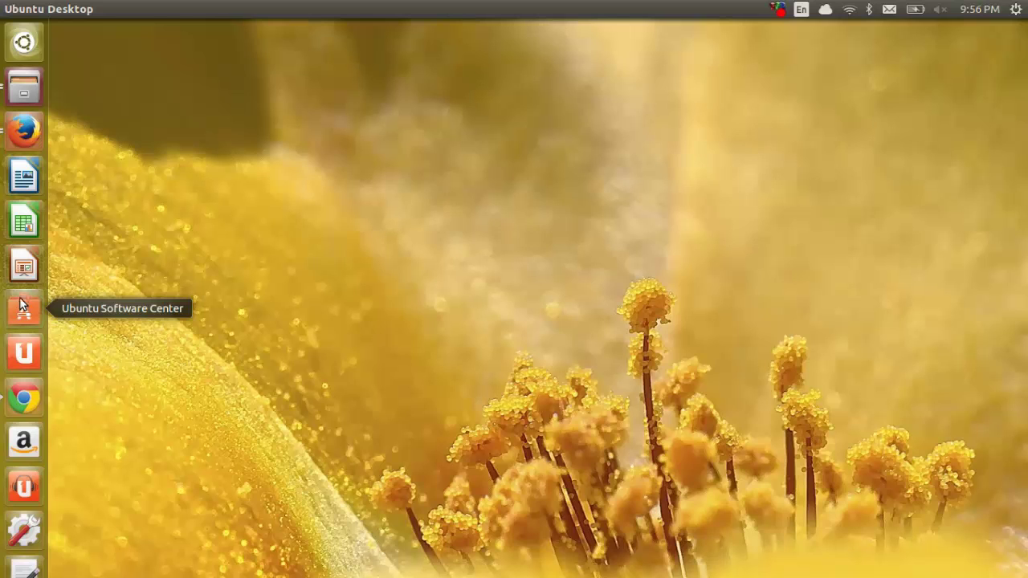
click(23, 46)
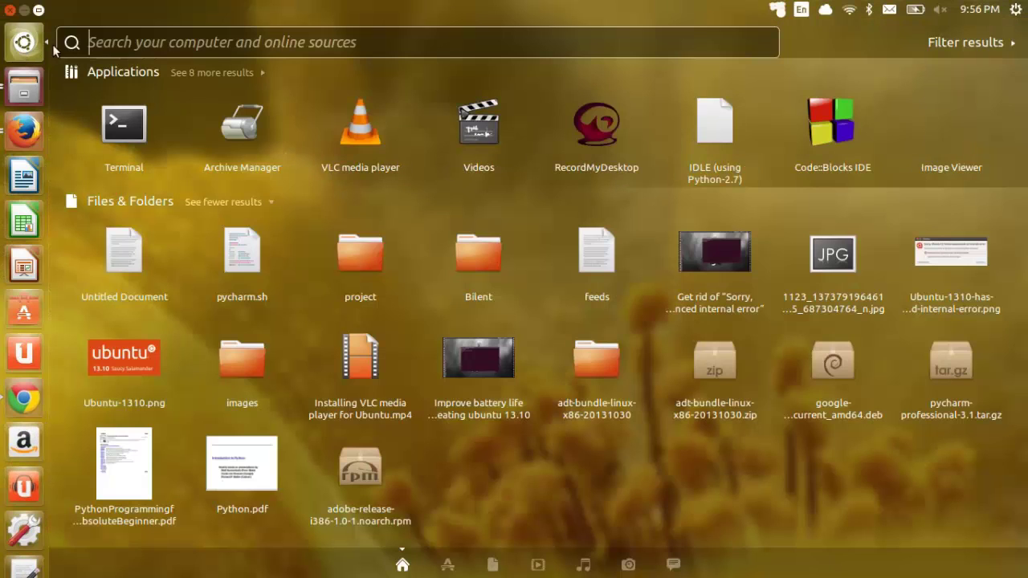
text(ub)
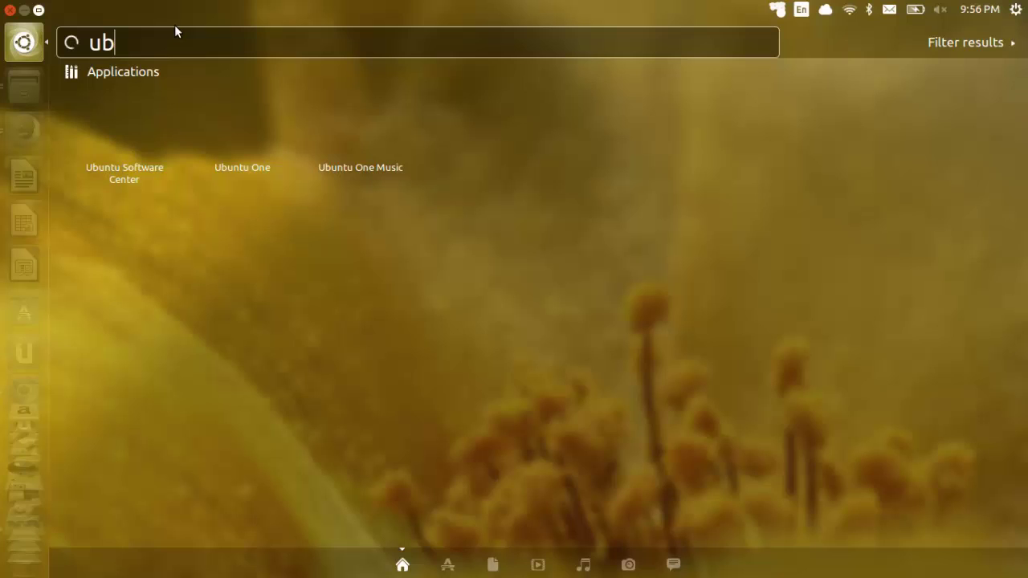
text(unto)
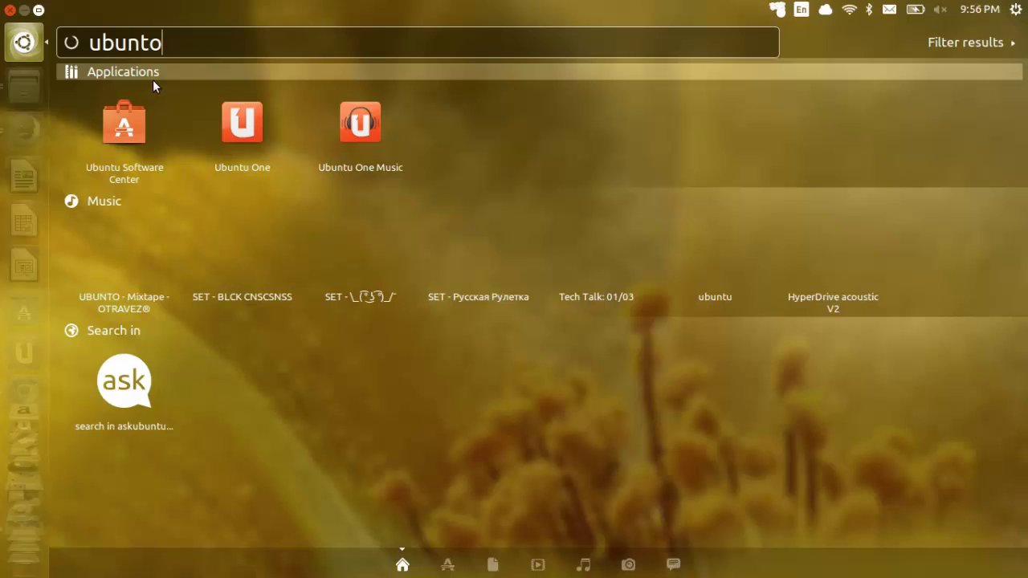
key(BackSpace)
text(u)
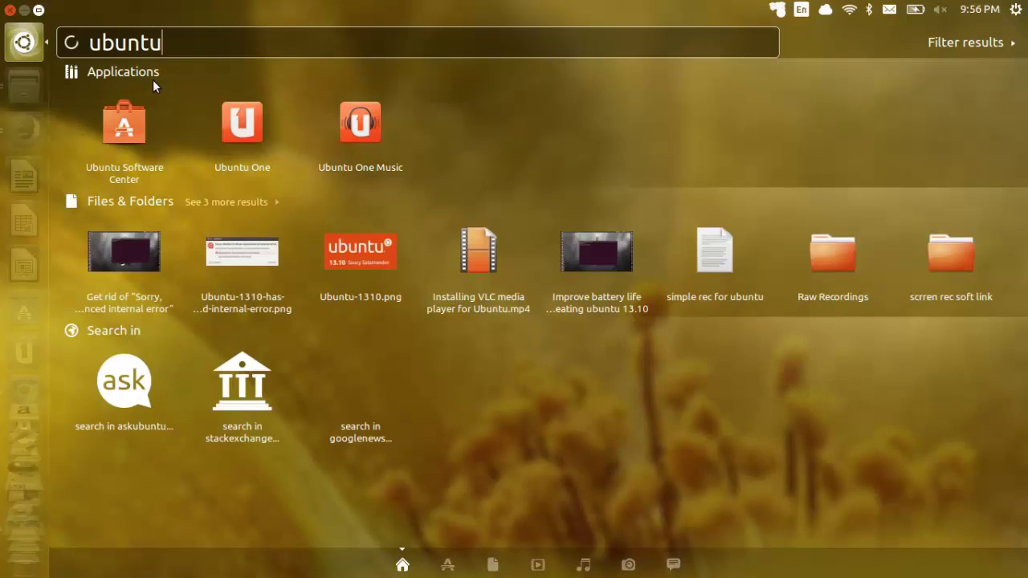
text( s)
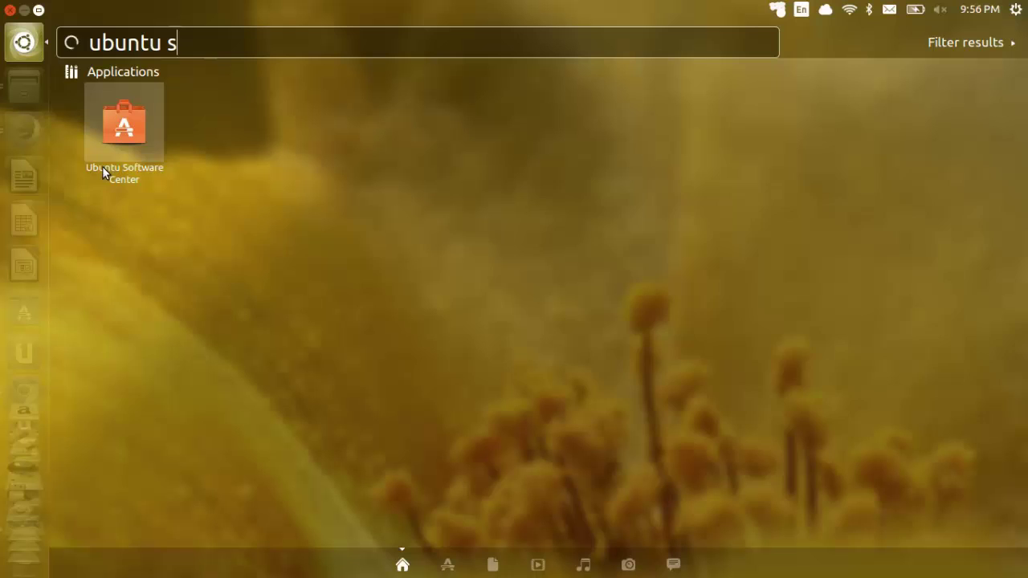
click(134, 134)
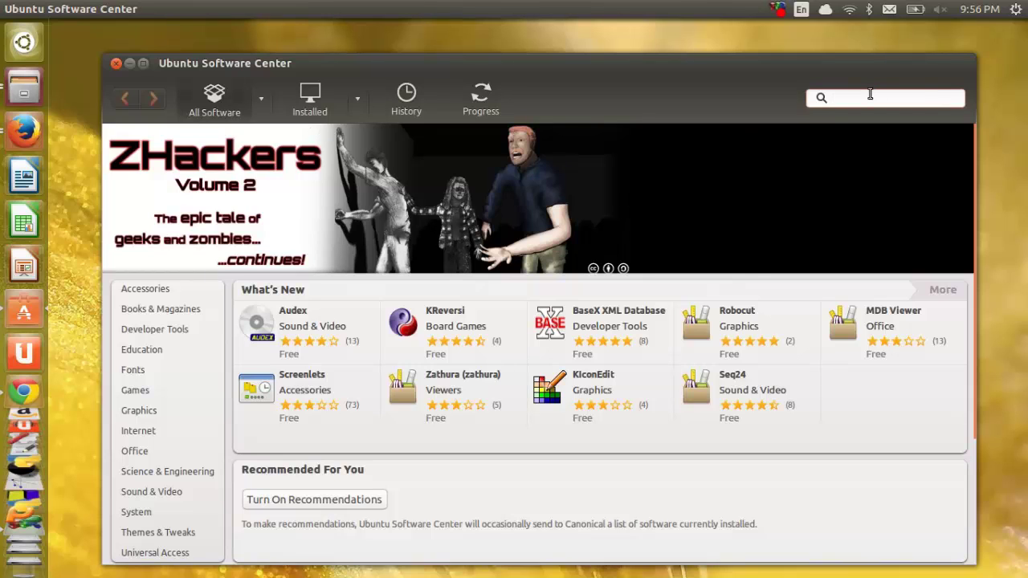
Search 'dropbox' in Software Center and start installing the Dropbox result
text(dropbox)
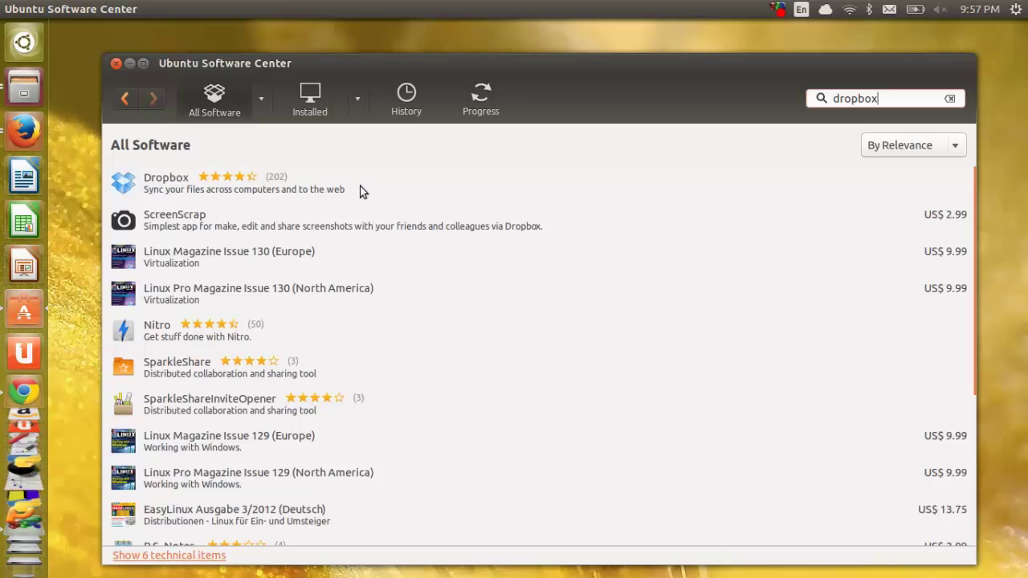
click(192, 186)
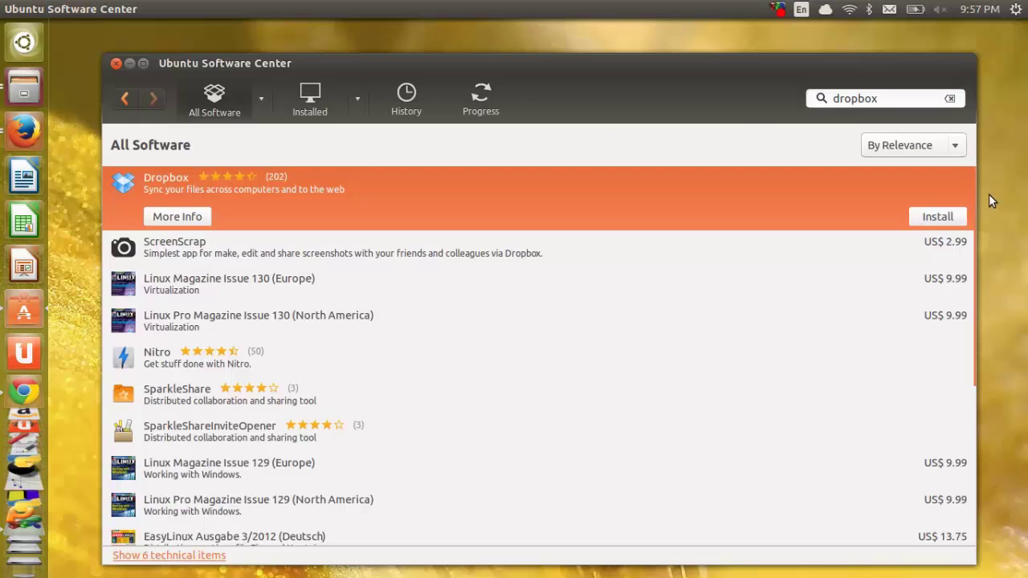
click(925, 218)
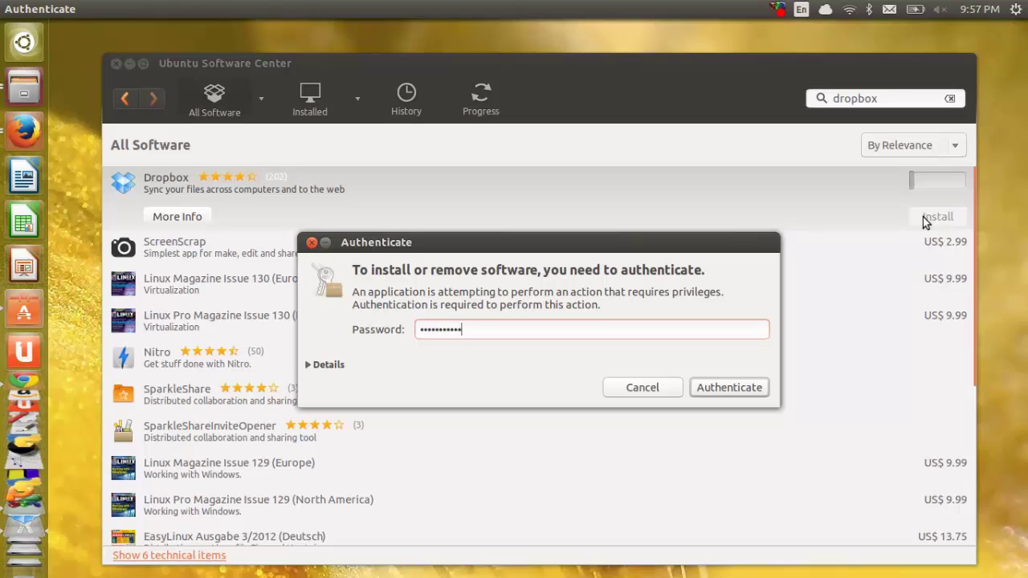
Submit the password and let the Dropbox installation finish
key(Return)
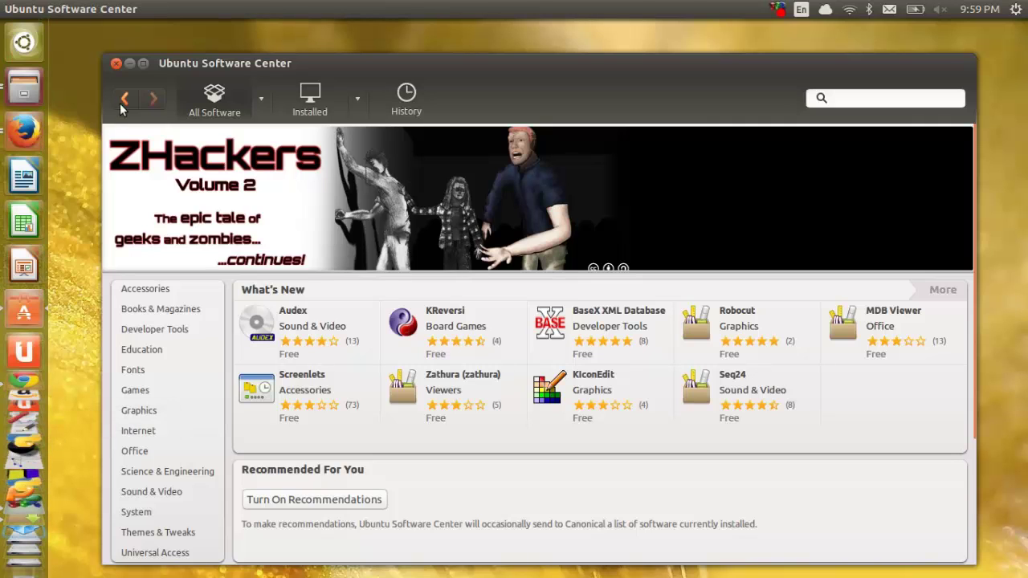
Close Software Center, restart Nautilus, and advance to the start-Dropbox notice
click(126, 64)
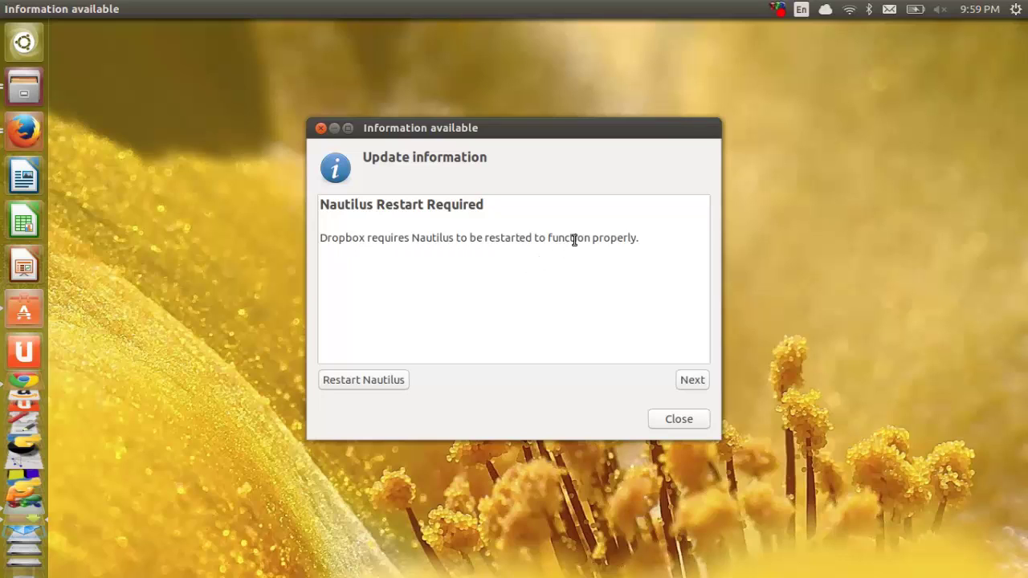
click(380, 378)
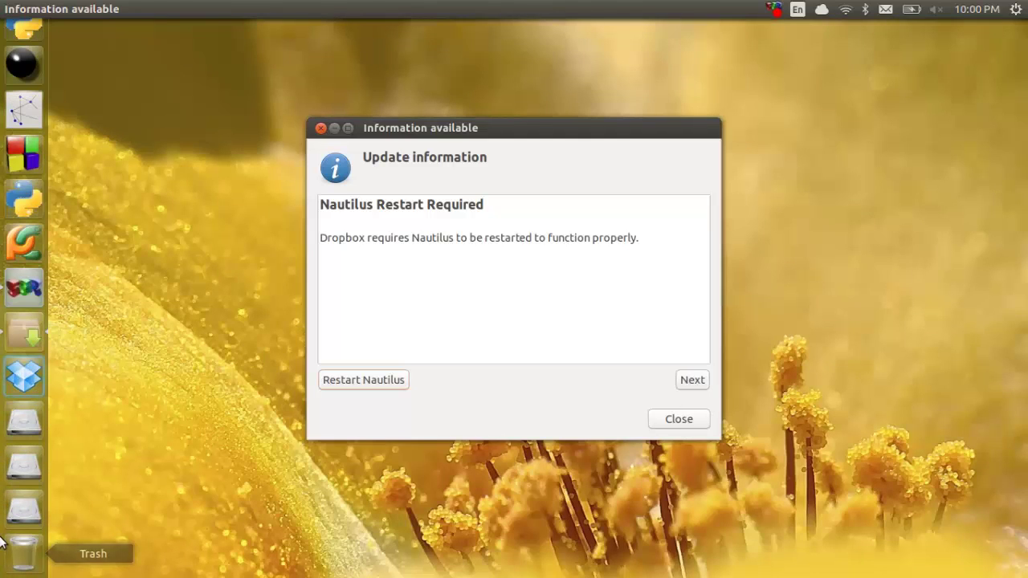
click(5, 543)
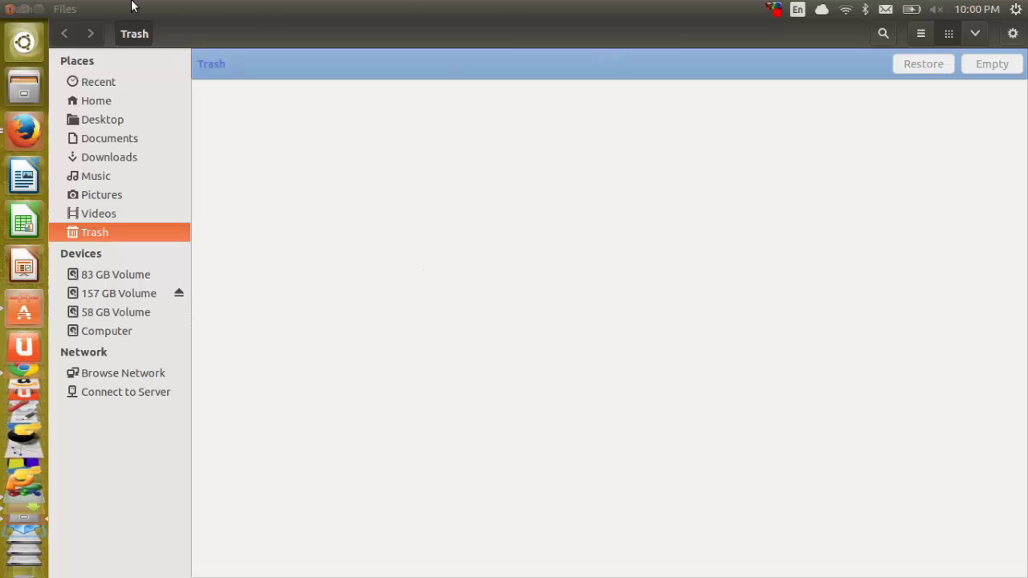
click(25, 9)
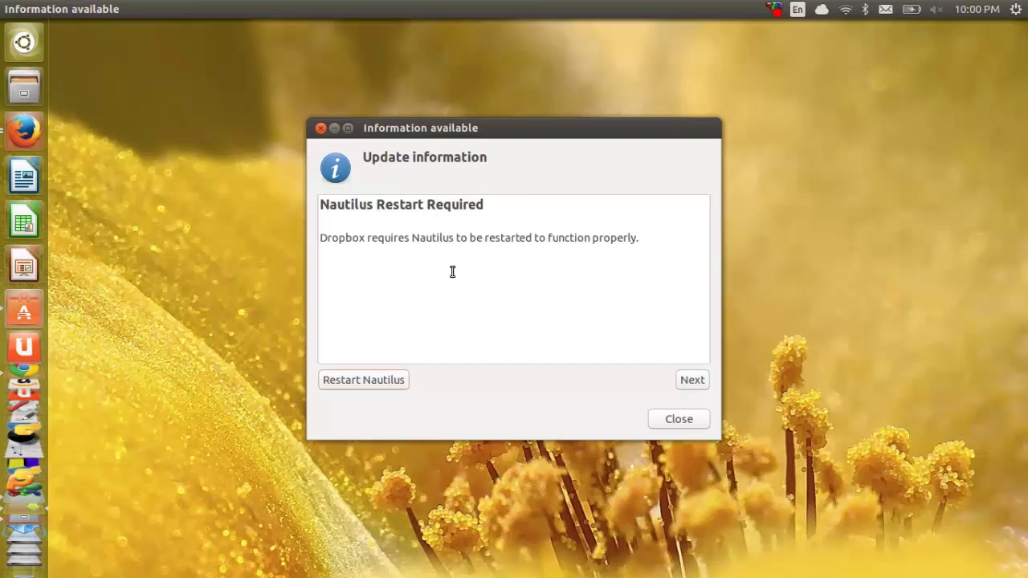
click(384, 383)
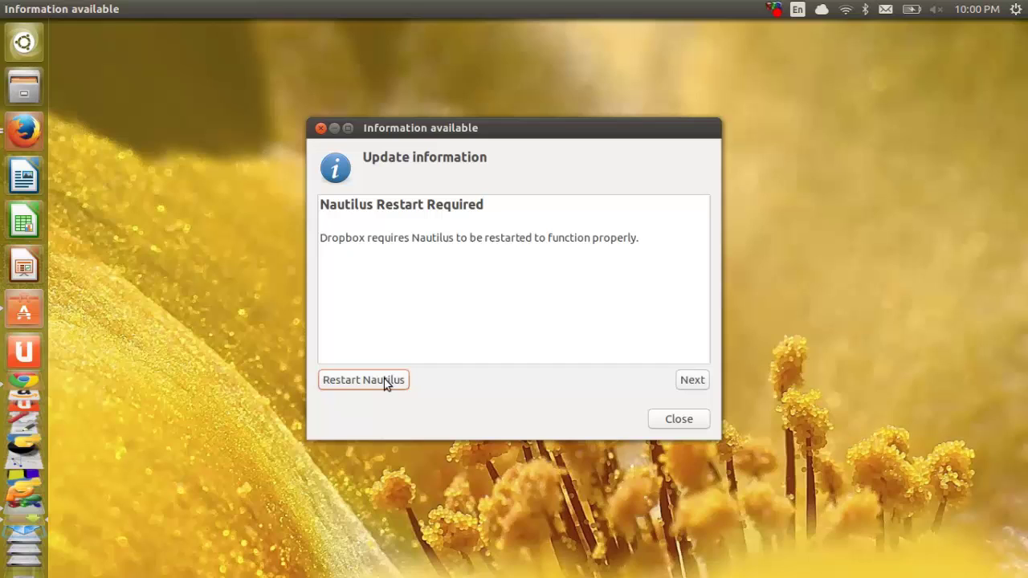
click(694, 381)
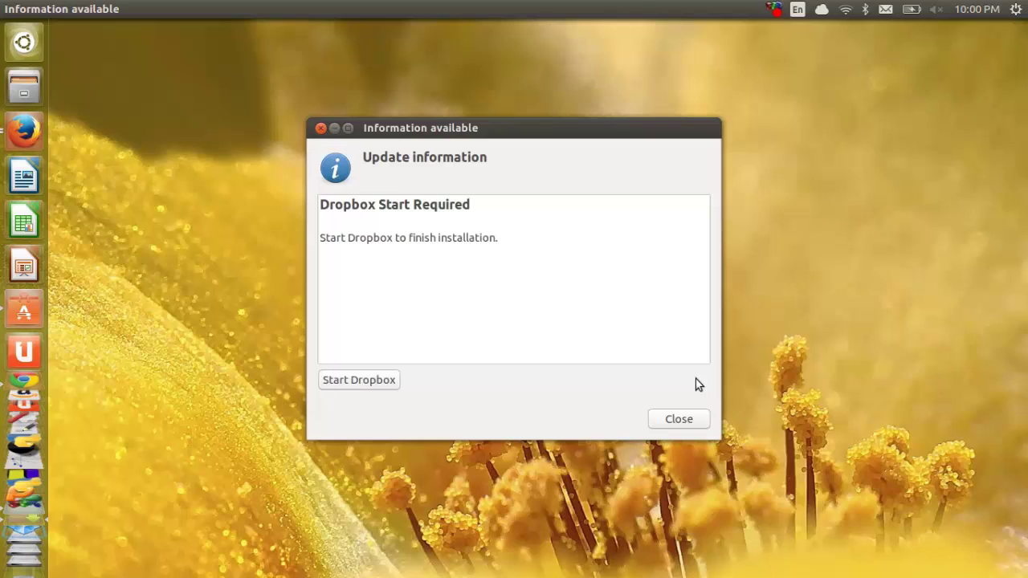
Start Dropbox and choose 'I already have a Dropbox account' to reach sign-in
click(363, 382)
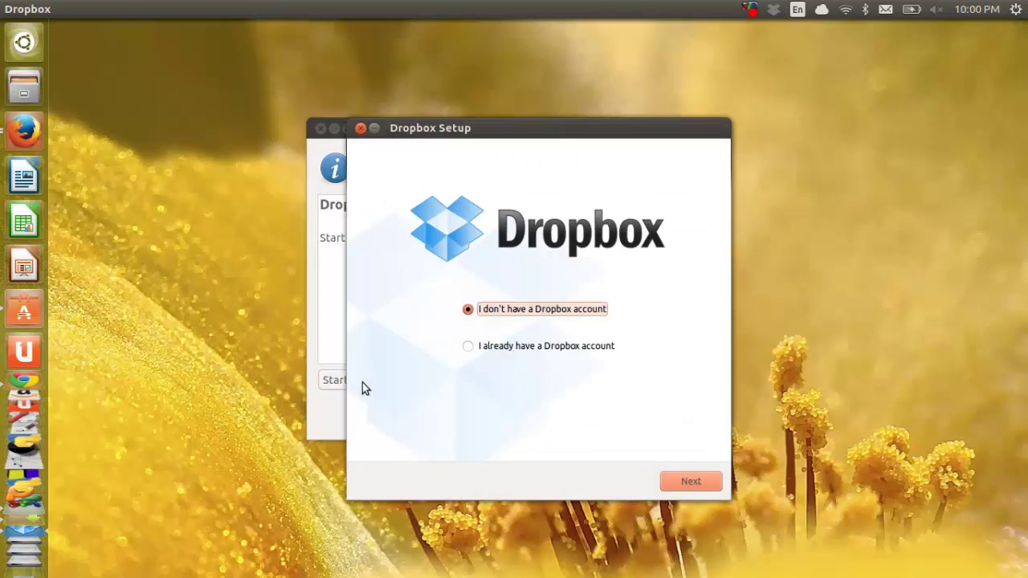
click(467, 347)
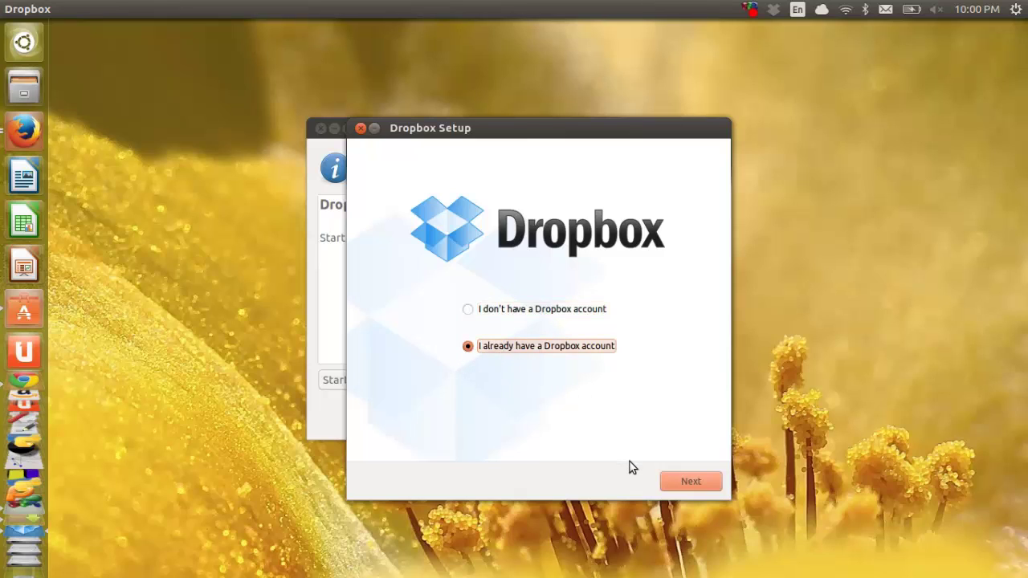
click(682, 485)
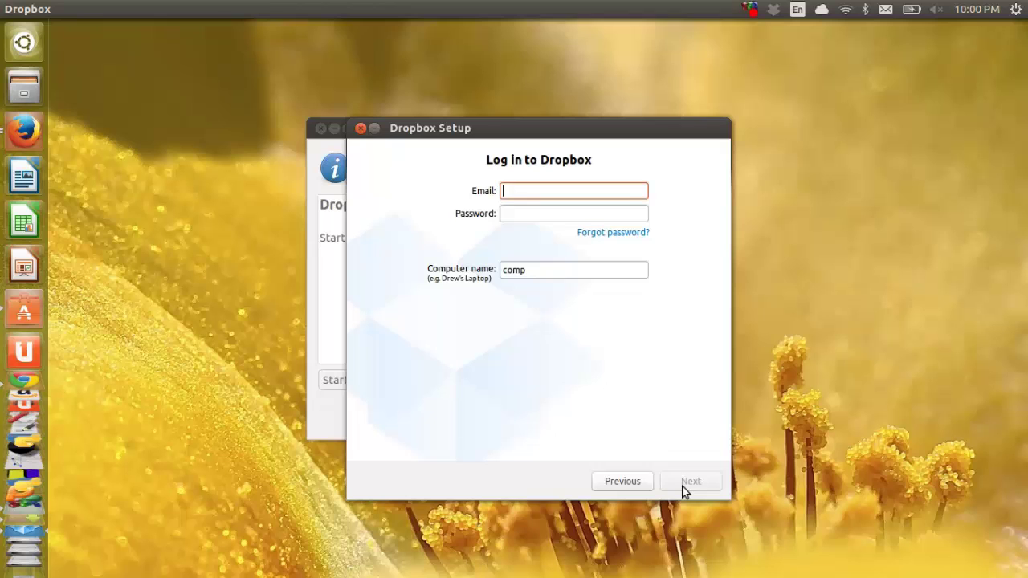
Close the Update information window behind the setup window and recentre Dropbox Setup
mouse_move(546, 127)
mouse_down()
mouse_move(681, 164)
mouse_move(821, 103)
mouse_up()
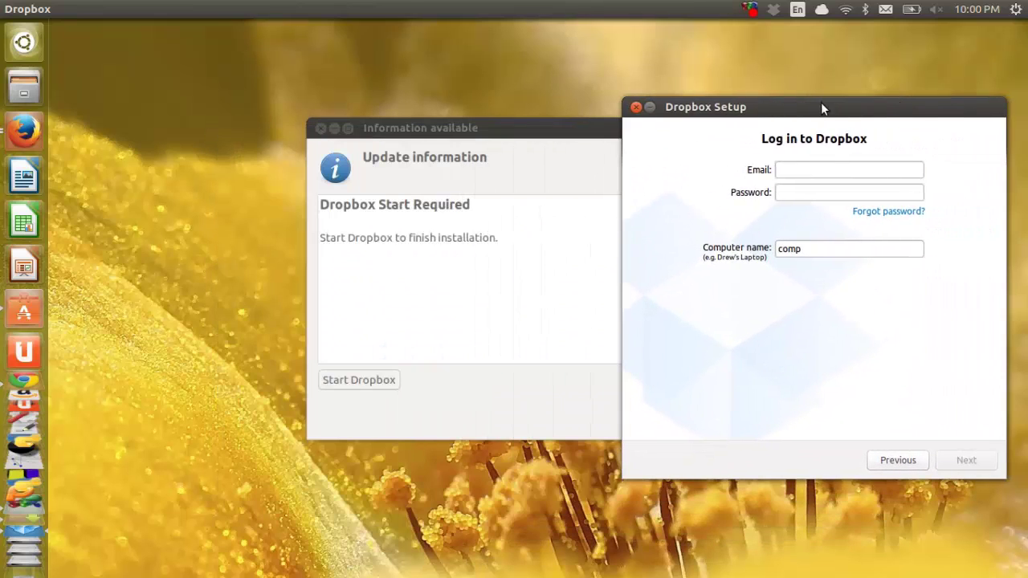
click(417, 136)
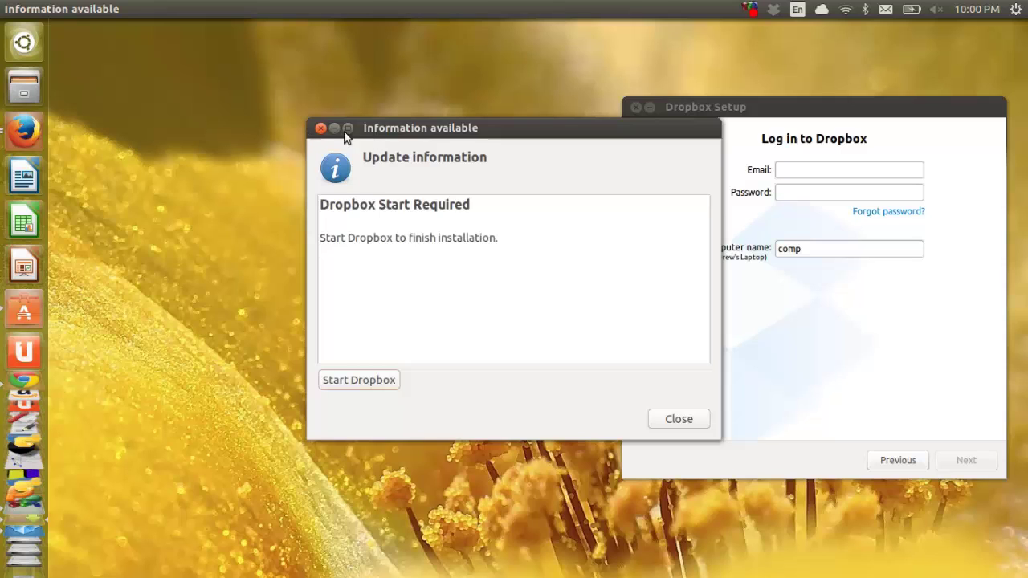
click(686, 425)
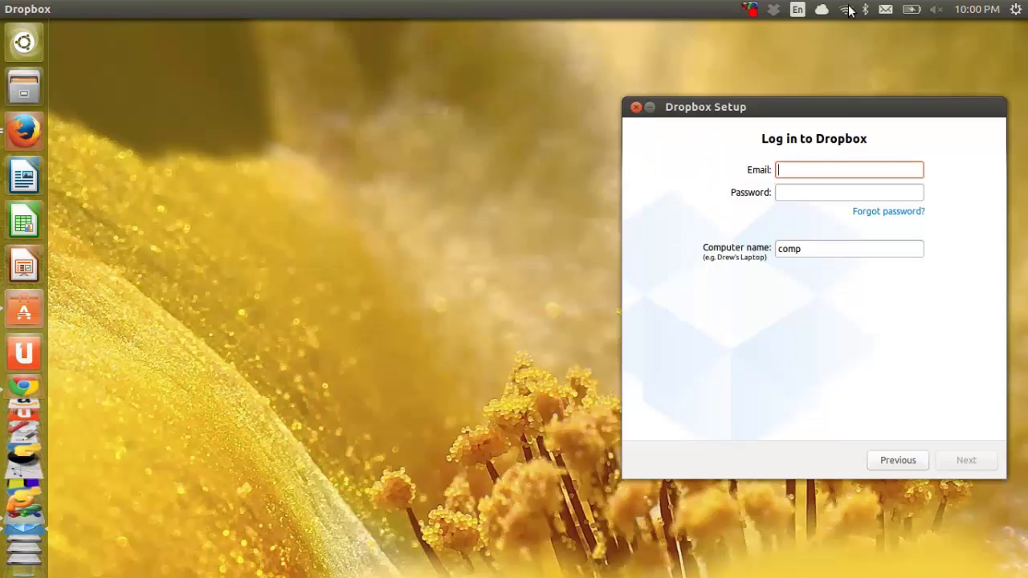
click(816, 107)
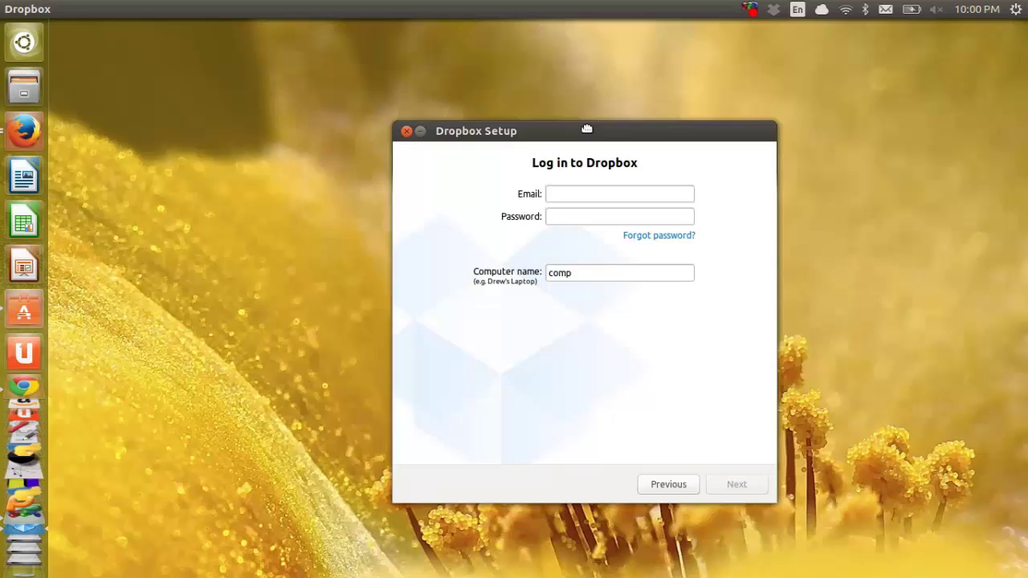
drag(587, 129, 564, 100)
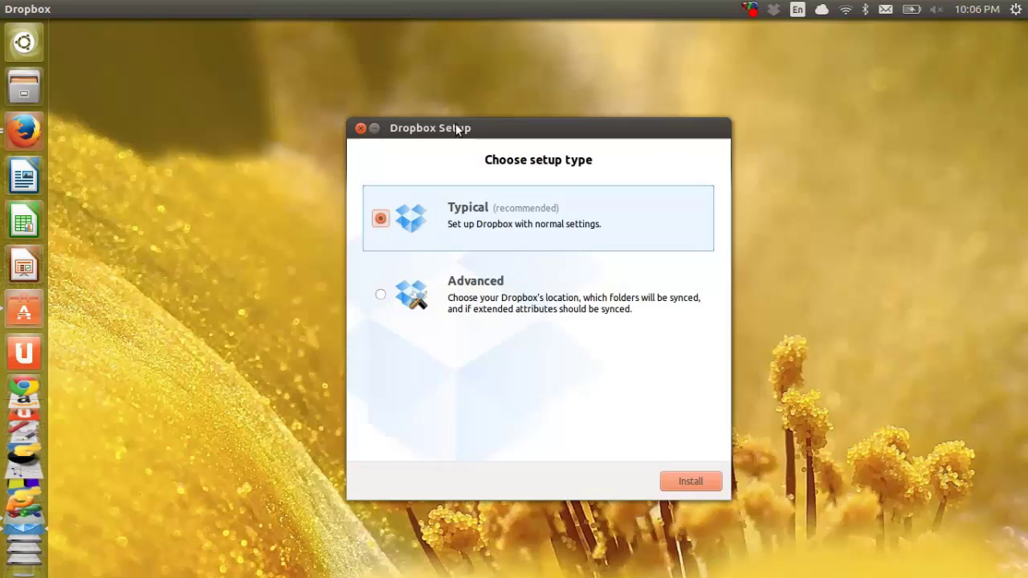
Install with Typical settings and page through tour Parts 1–4 to 'That's it!'
drag(456, 128, 412, 128)
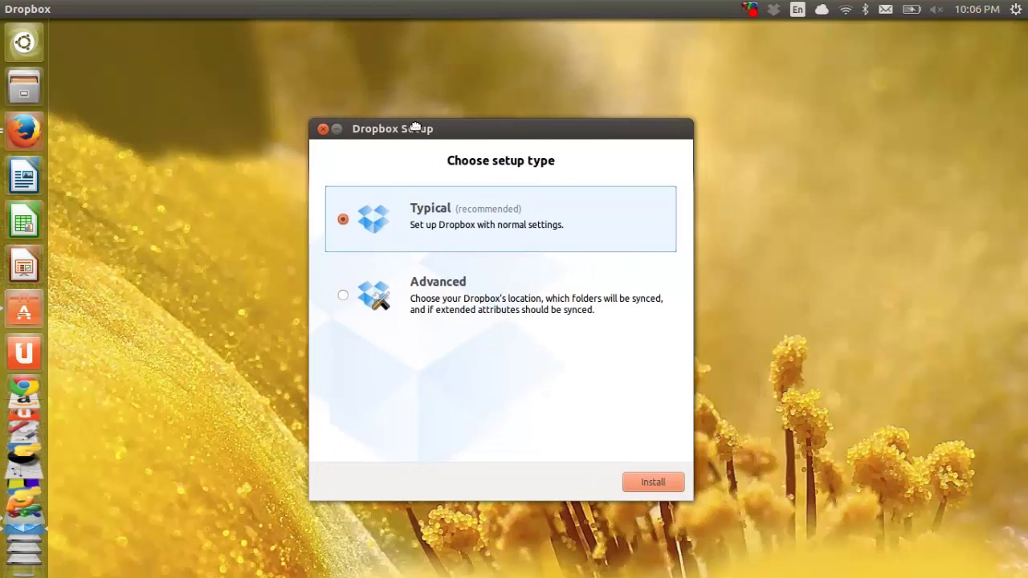
click(640, 483)
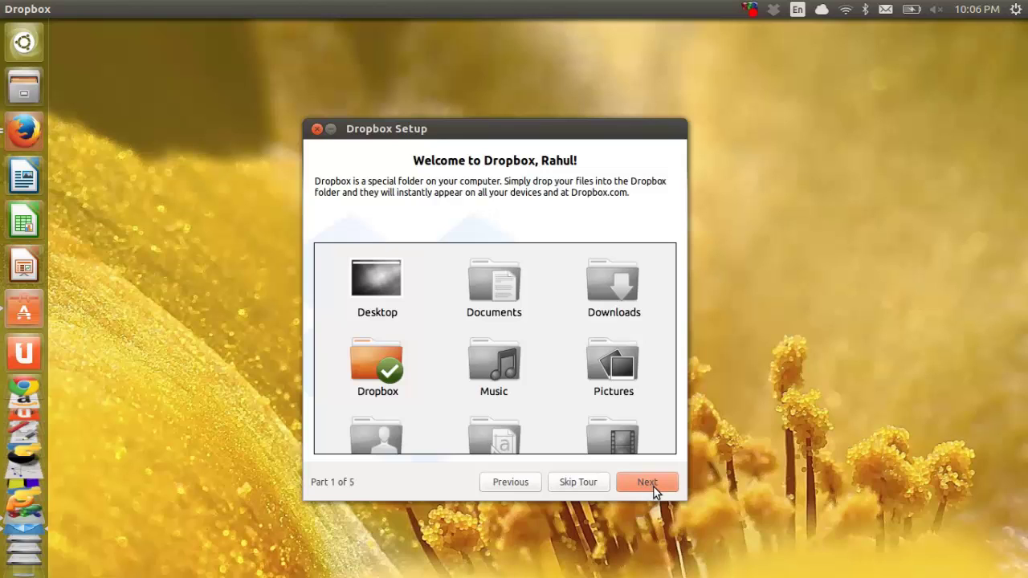
click(654, 486)
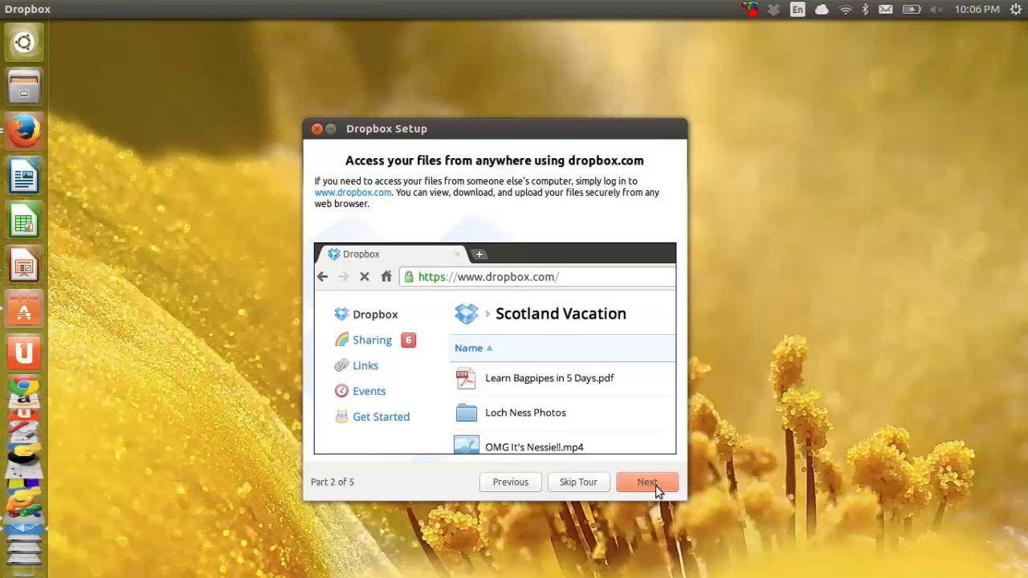
click(655, 485)
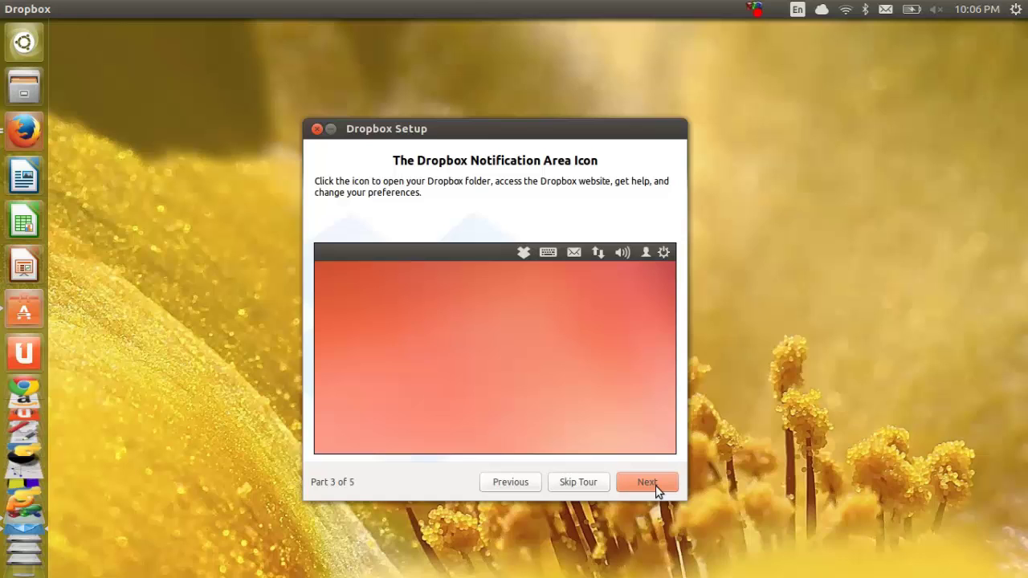
click(655, 485)
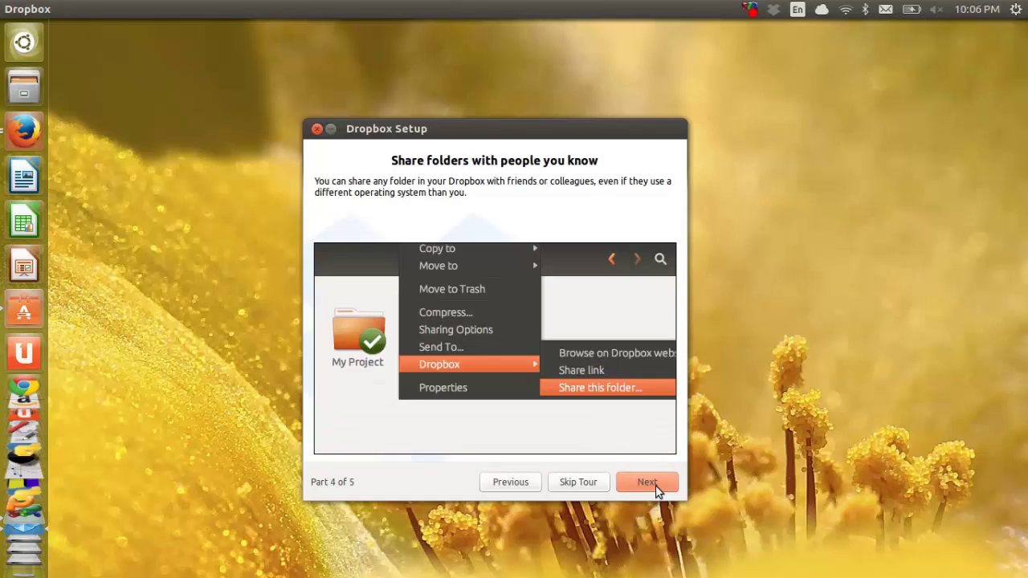
click(655, 485)
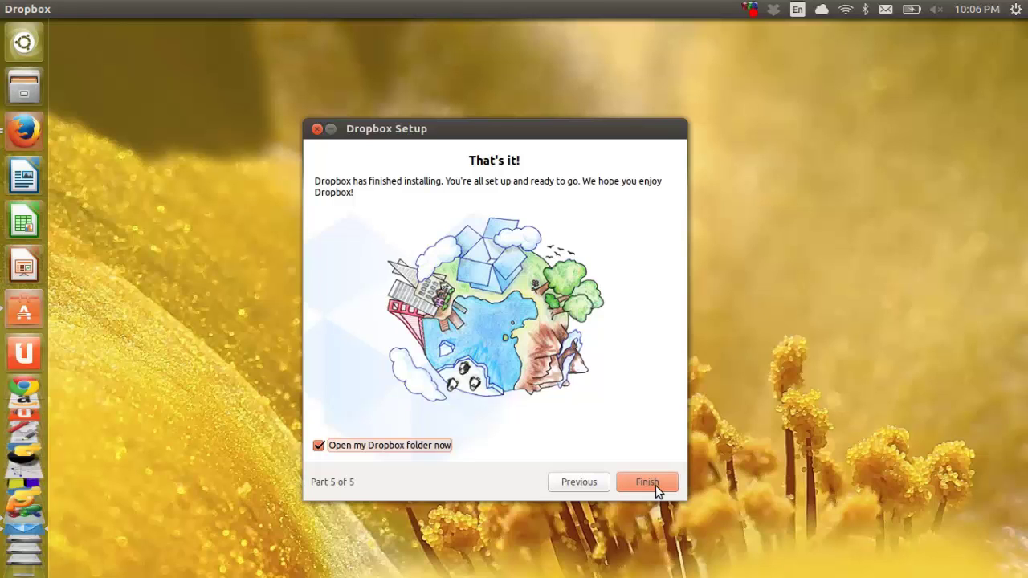
click(656, 485)
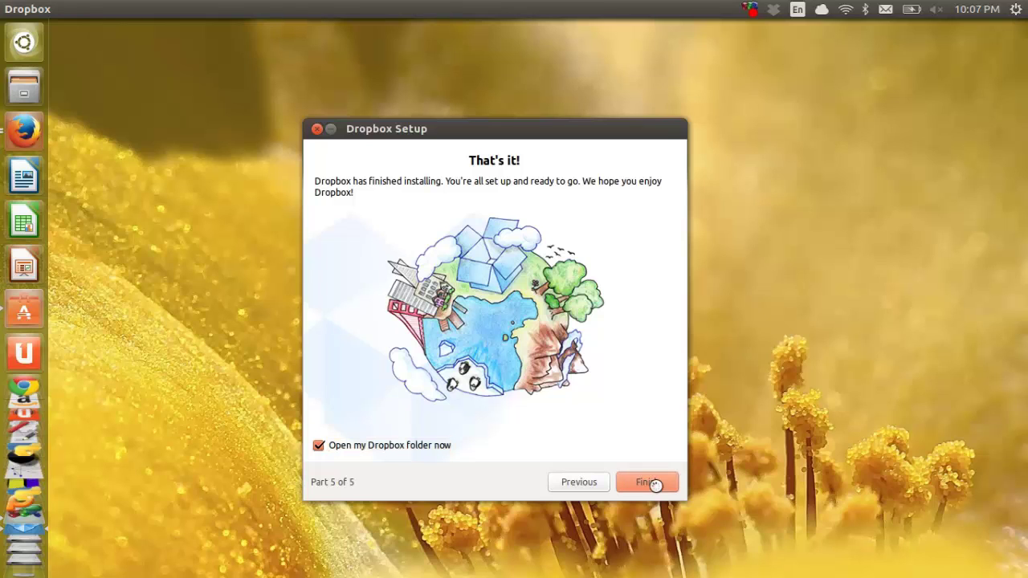
Finish setup to open the Dropbox folder, then check and dismiss the tray icon's status menu
click(656, 485)
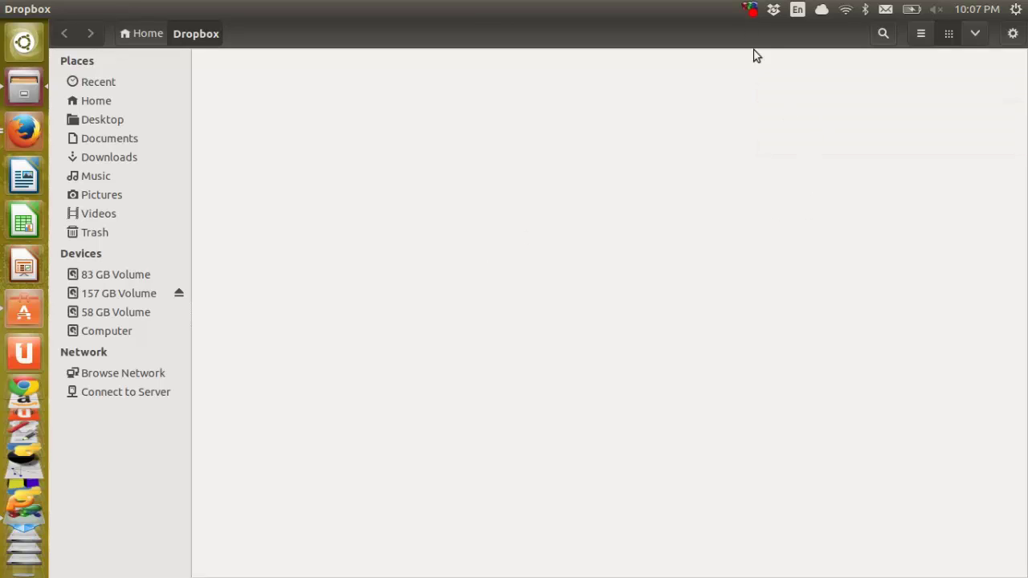
click(773, 9)
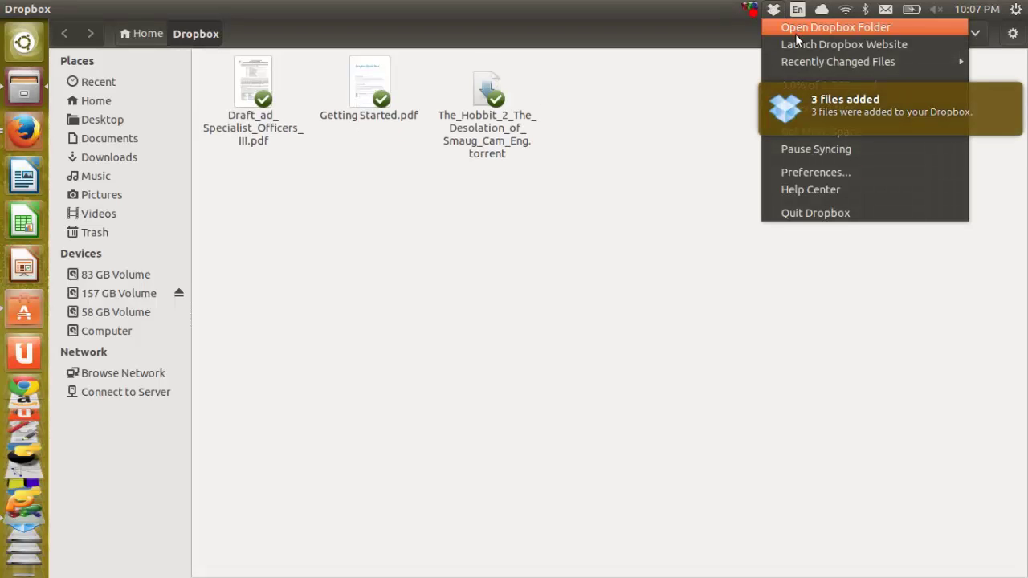
click(634, 147)
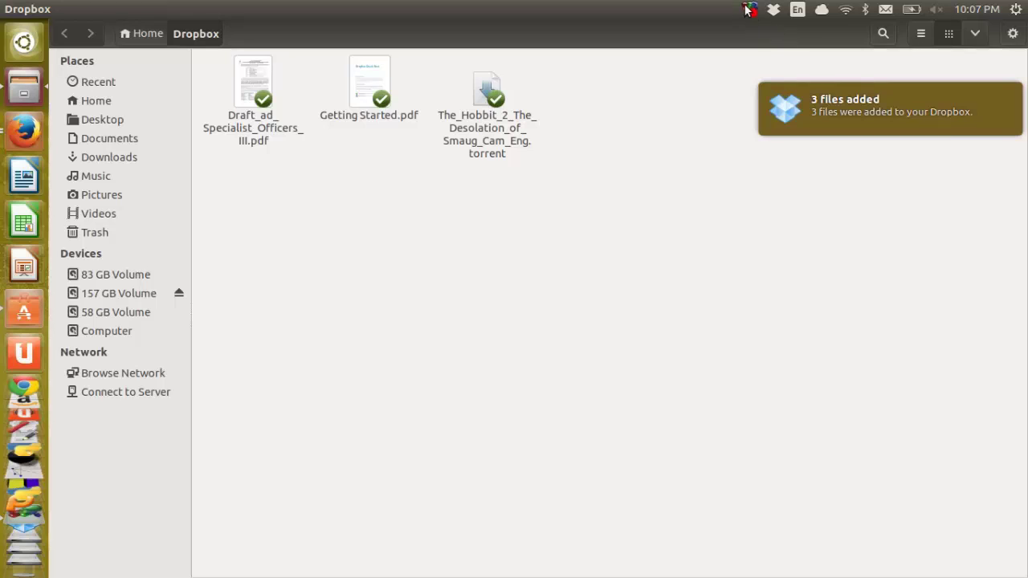
click(780, 15)
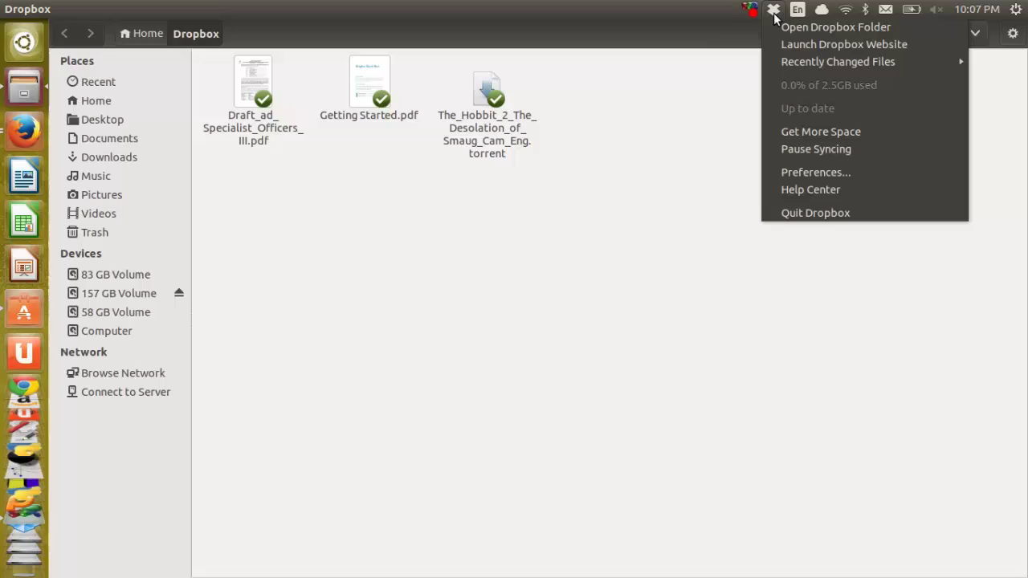
mouse_move(772, 9)
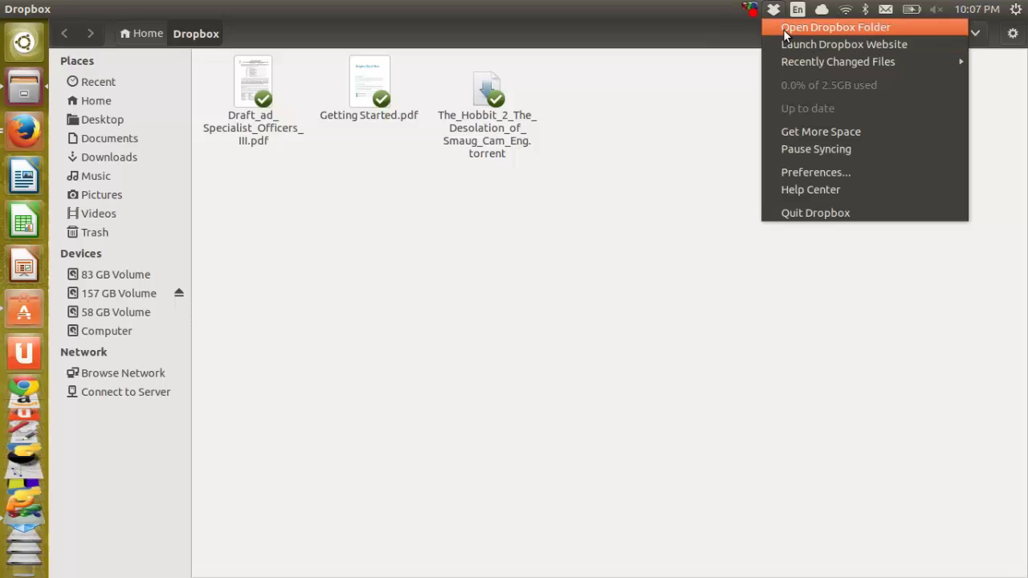
click(784, 32)
key(ctrl+w)
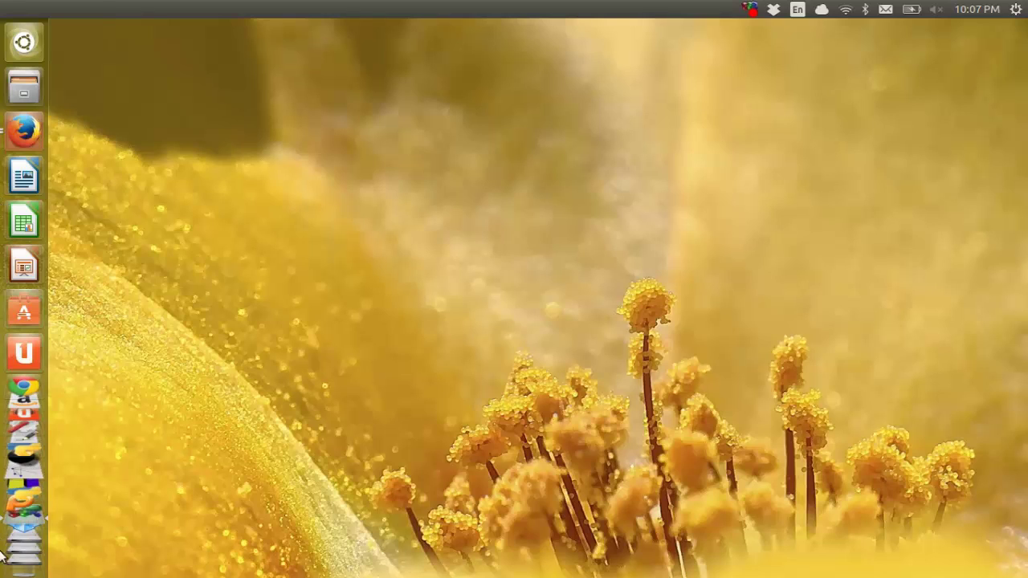
scroll(8, 554, down, 5)
click(771, 10)
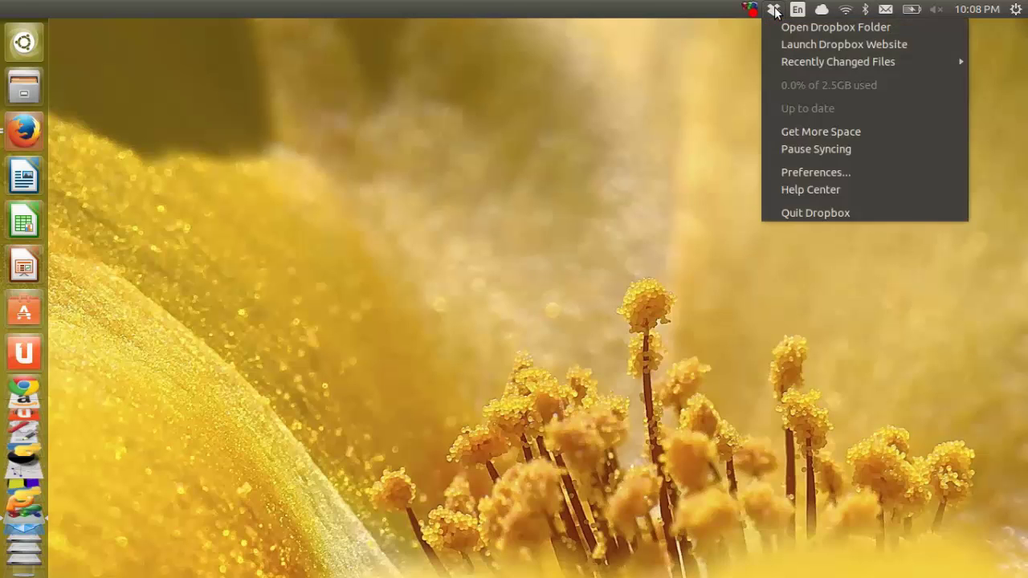
click(784, 26)
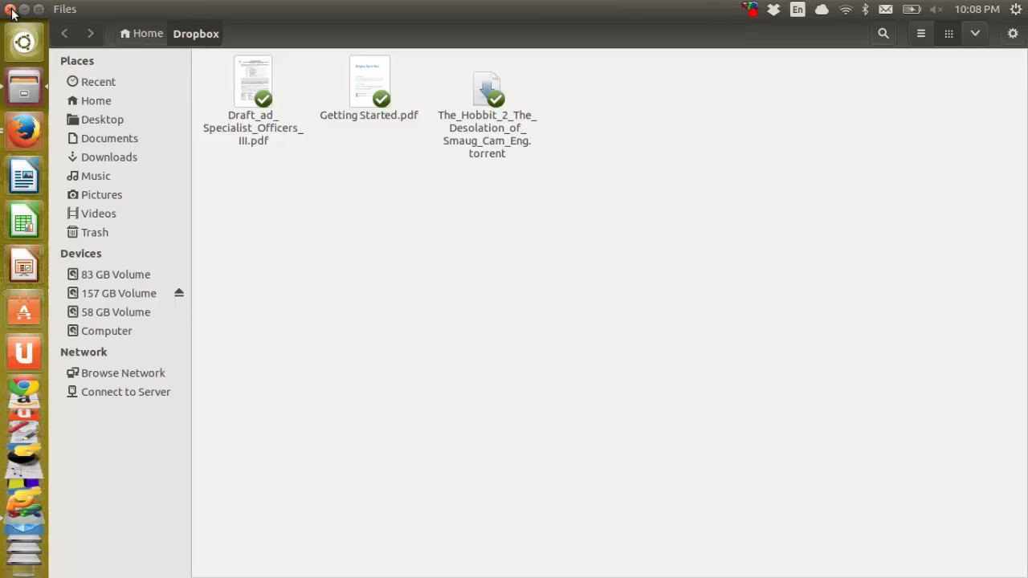
mouse_move(11, 9)
click(11, 11)
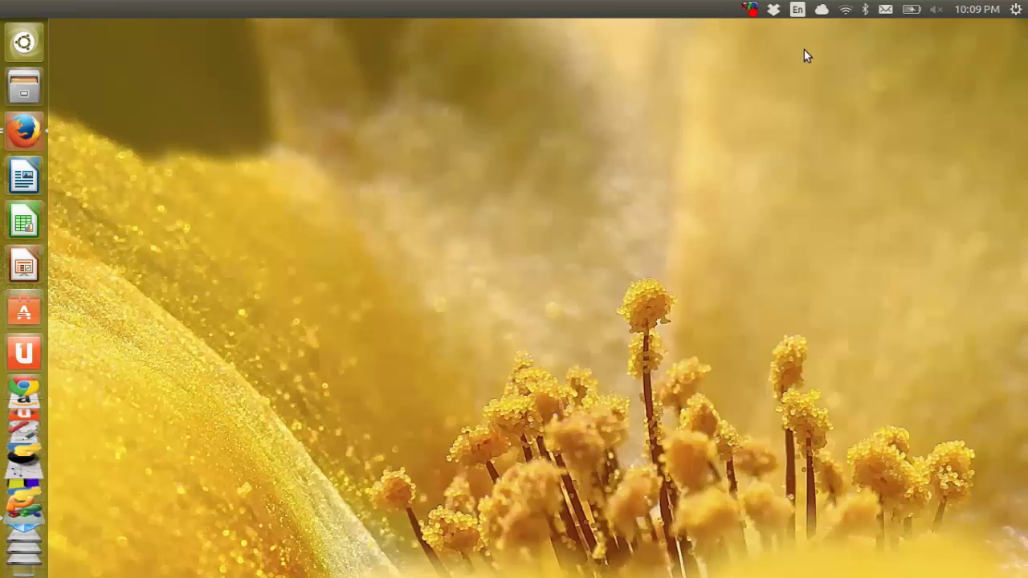